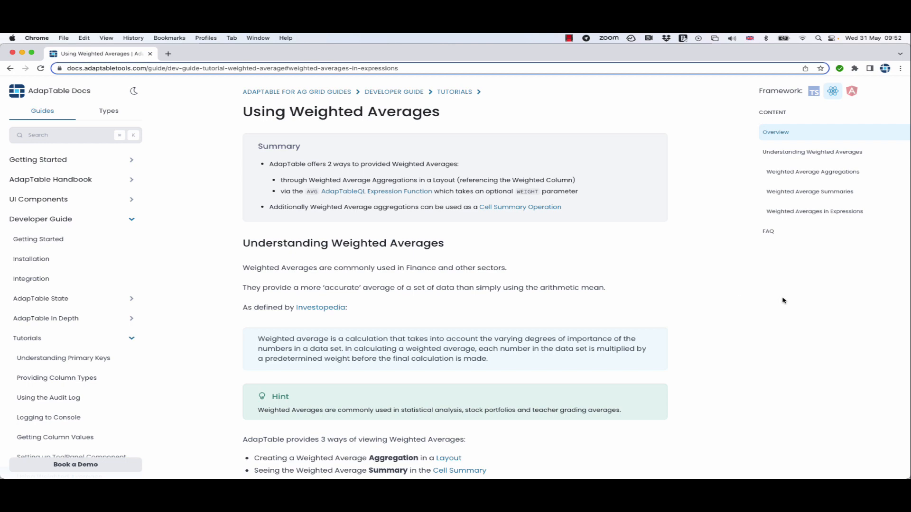
# Find the live Using Weighted Averages example in the documentation page and display it in full screen
pyautogui.scroll(-10, 783, 300)
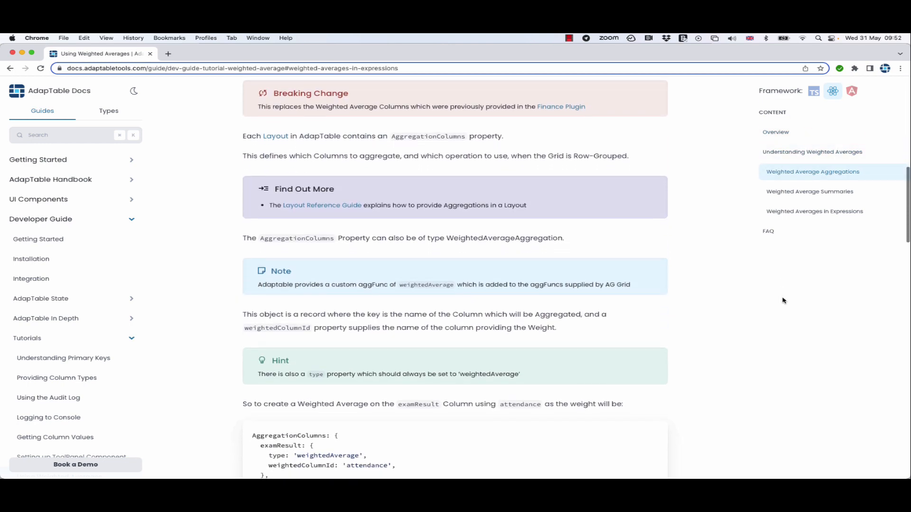
pyautogui.scroll(-10, 782, 301)
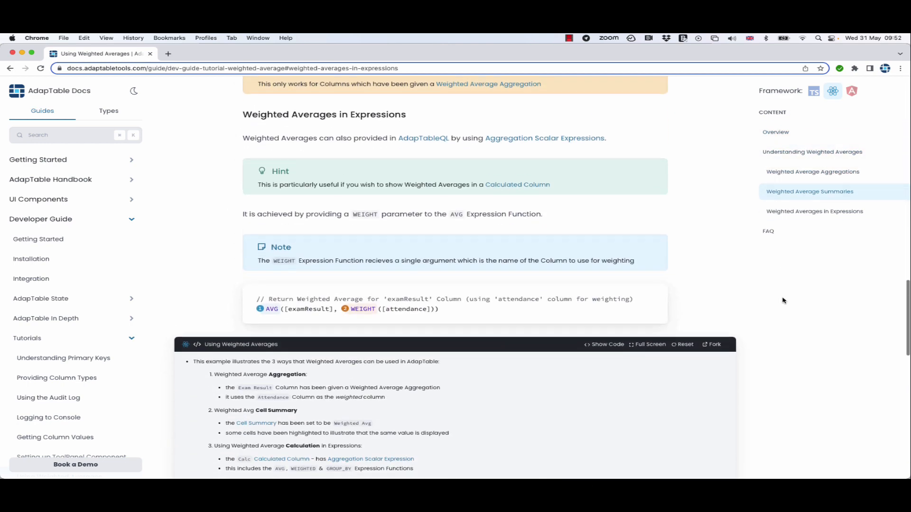
pyautogui.scroll(-4, 783, 300)
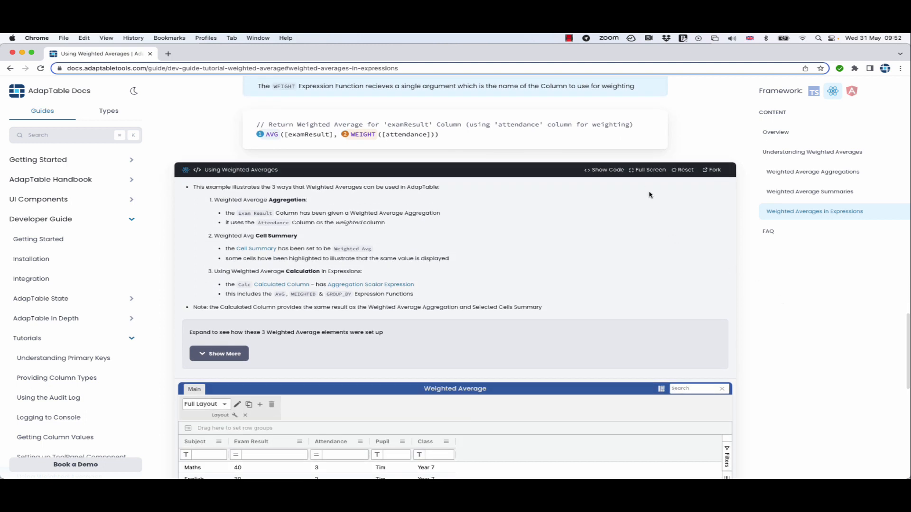
pyautogui.click(647, 170)
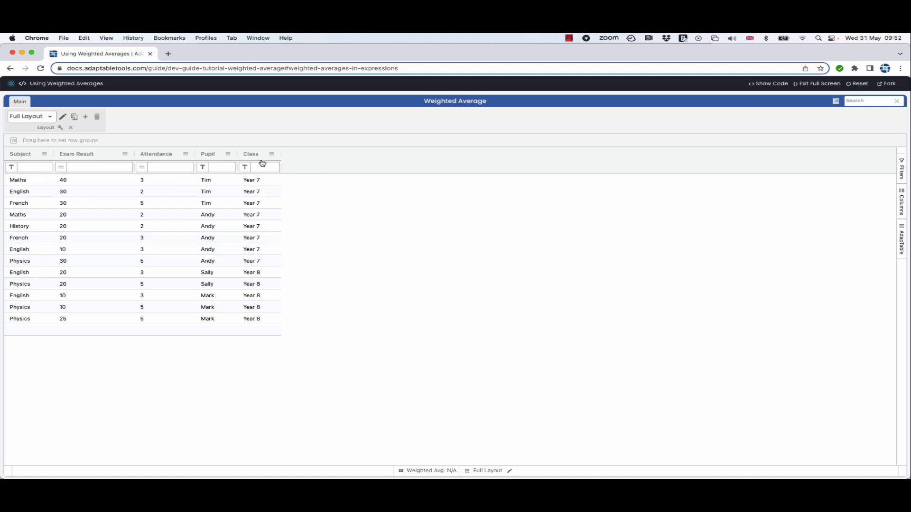
# Group the grid rows by Class and then Pupil, and expand Year 7 and Year 8 with the first pupil in each
pyautogui.moveTo(253, 155); pyautogui.dragTo(120, 140)
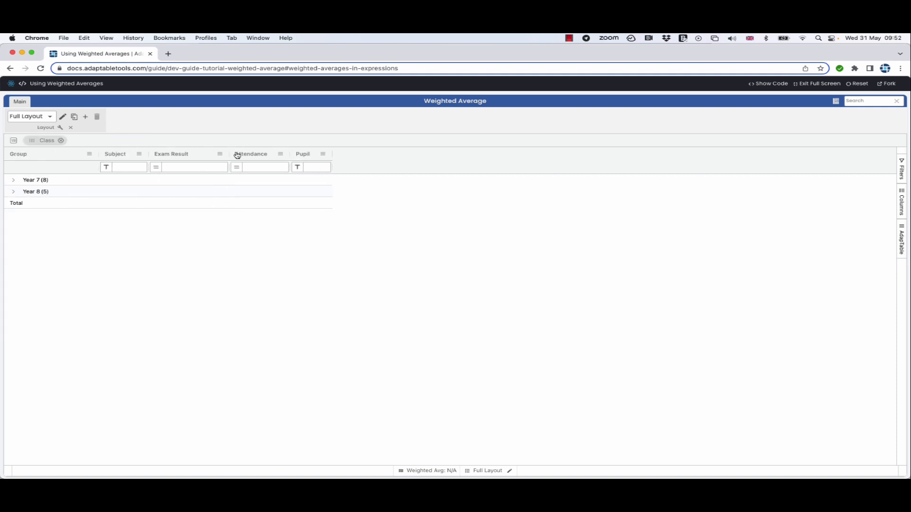
pyautogui.moveTo(297, 155); pyautogui.dragTo(259, 141)
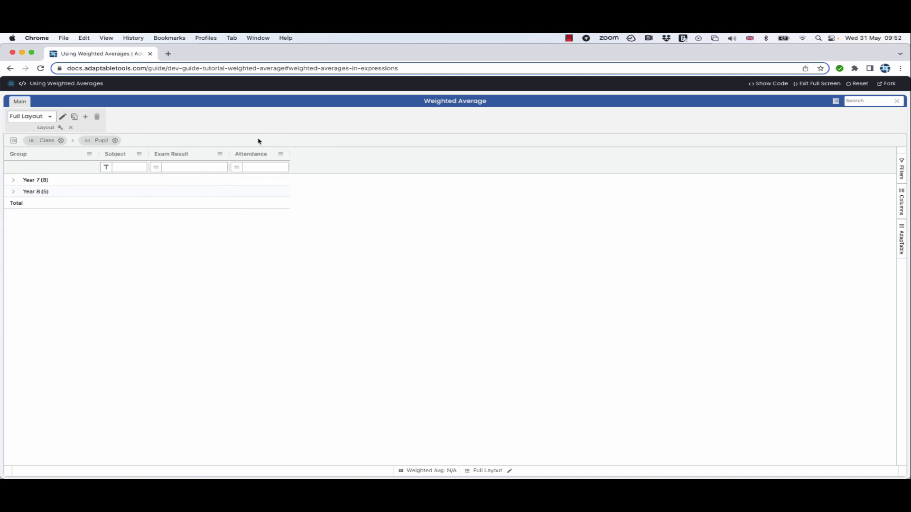
pyautogui.click(14, 181)
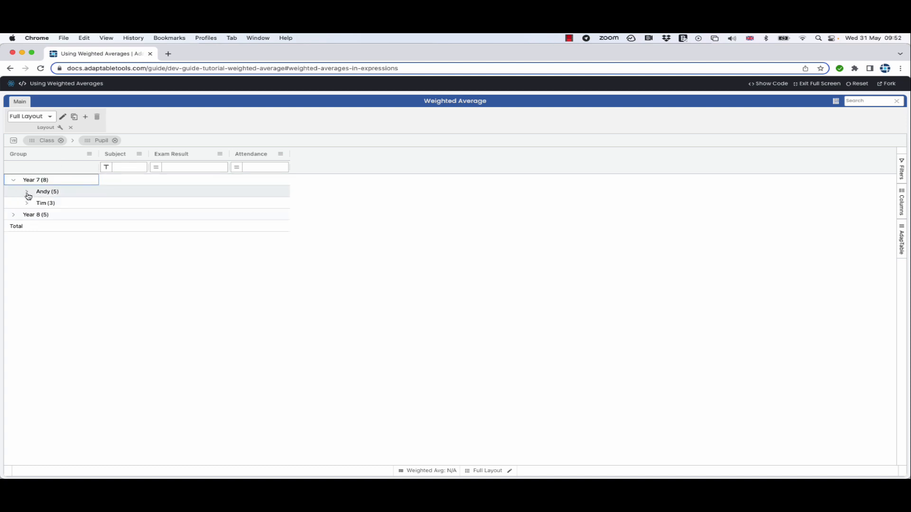
pyautogui.click(27, 191)
pyautogui.click(14, 273)
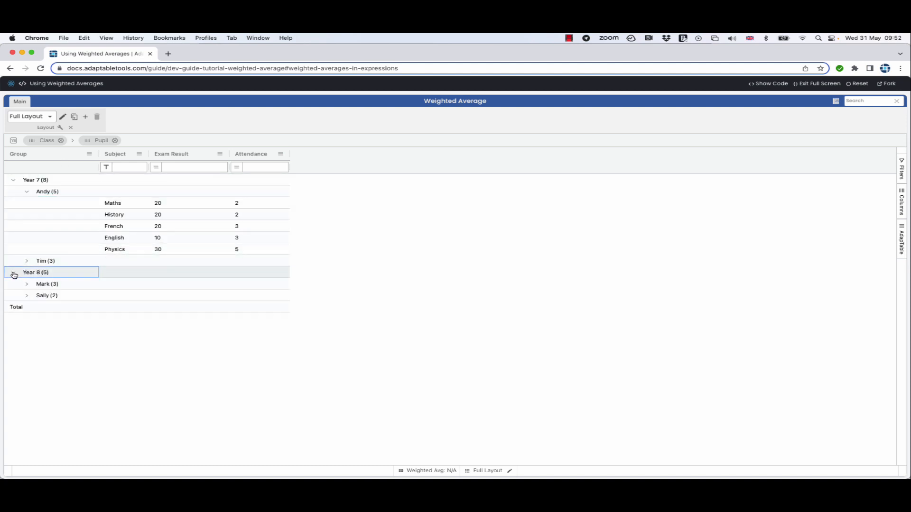
pyautogui.click(27, 284)
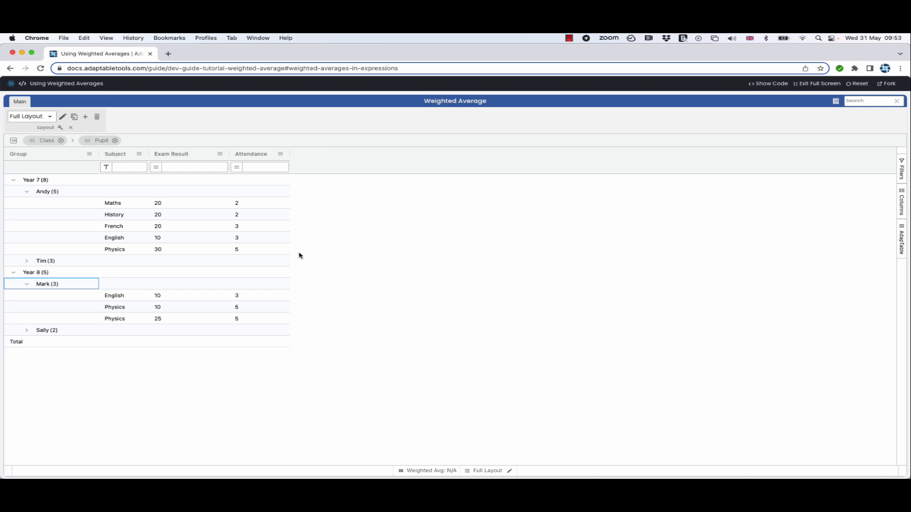
pyautogui.click(222, 154)
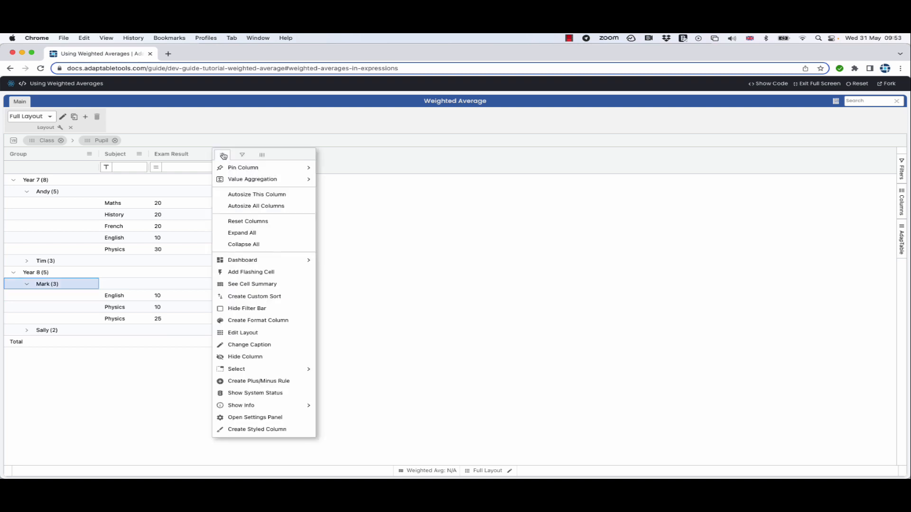
pyautogui.moveTo(248, 182)
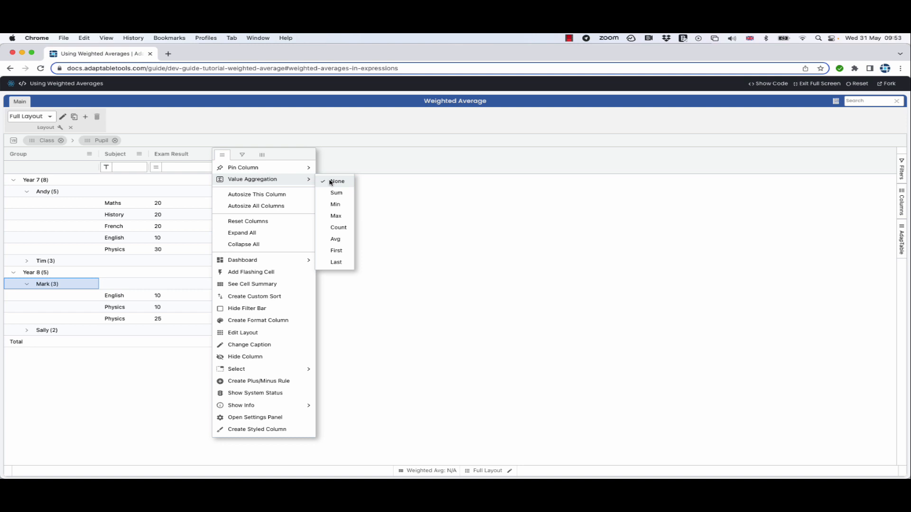
pyautogui.click(431, 212)
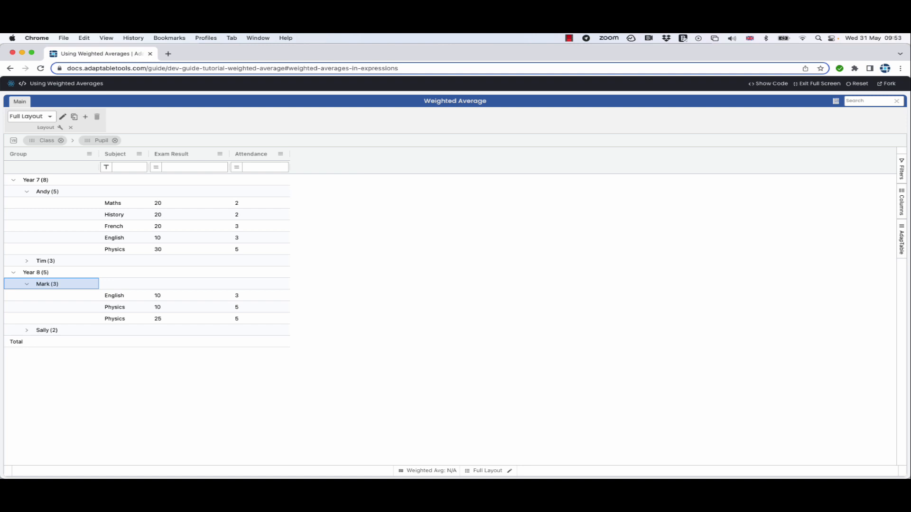
# Edit the Full Layout so that Exam Result is aggregated with weightedAvg, using Attendance as the weight
pyautogui.click(63, 117)
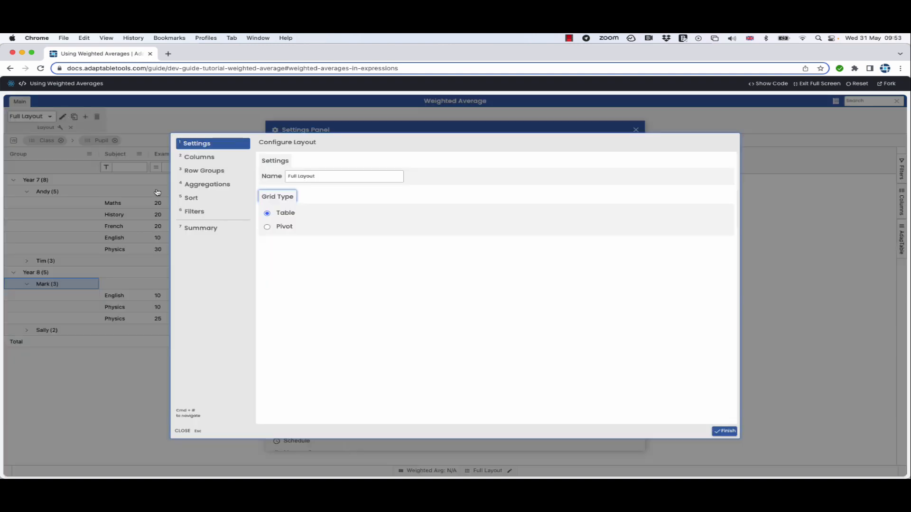
pyautogui.click(216, 185)
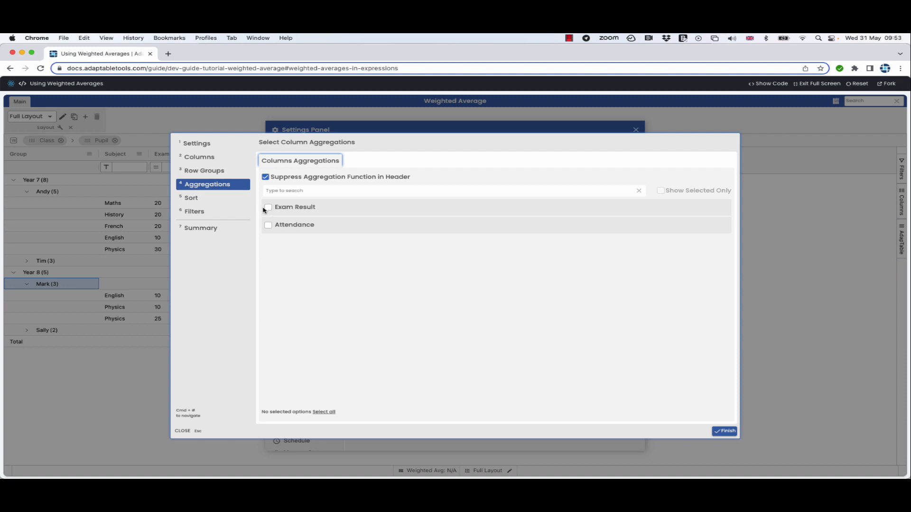
pyautogui.click(269, 209)
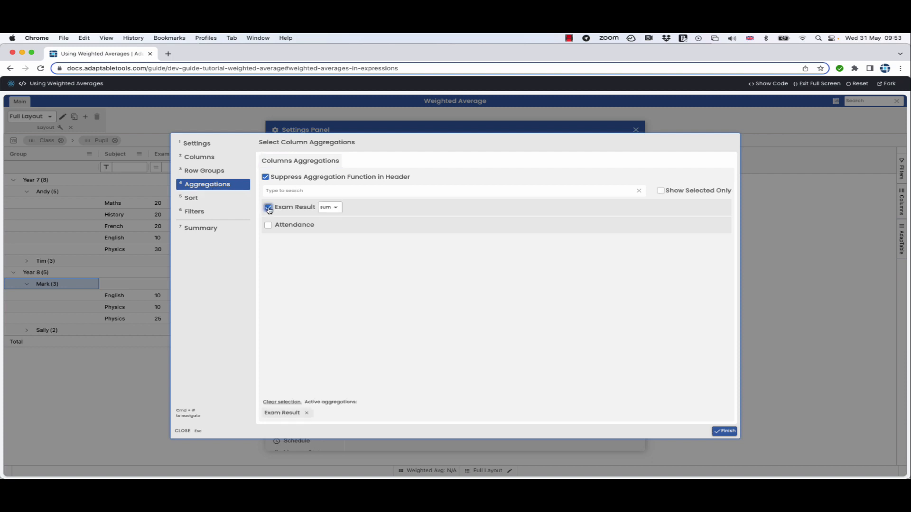
pyautogui.click(342, 209)
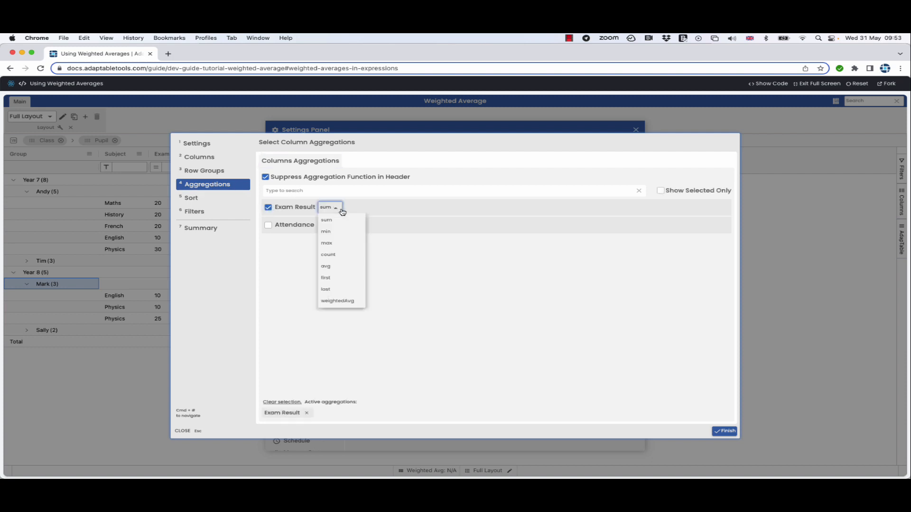
pyautogui.click(341, 301)
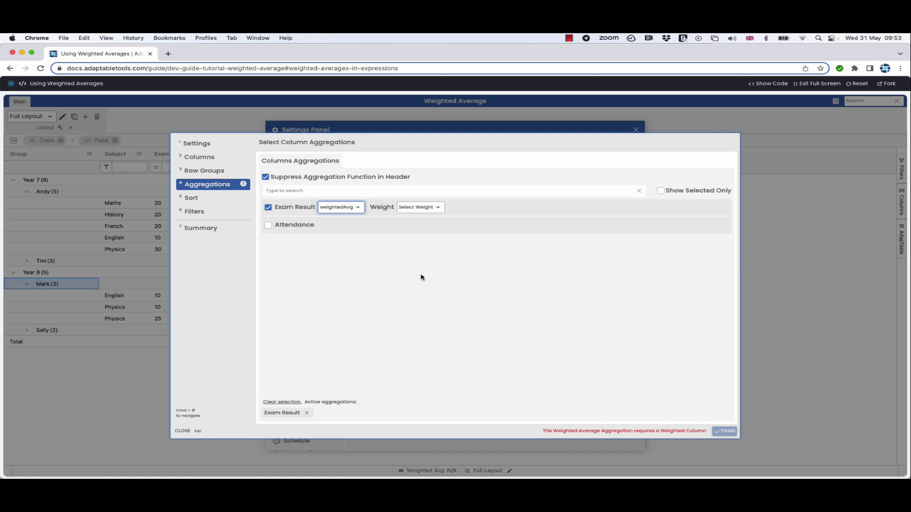
pyautogui.click(424, 208)
pyautogui.click(420, 221)
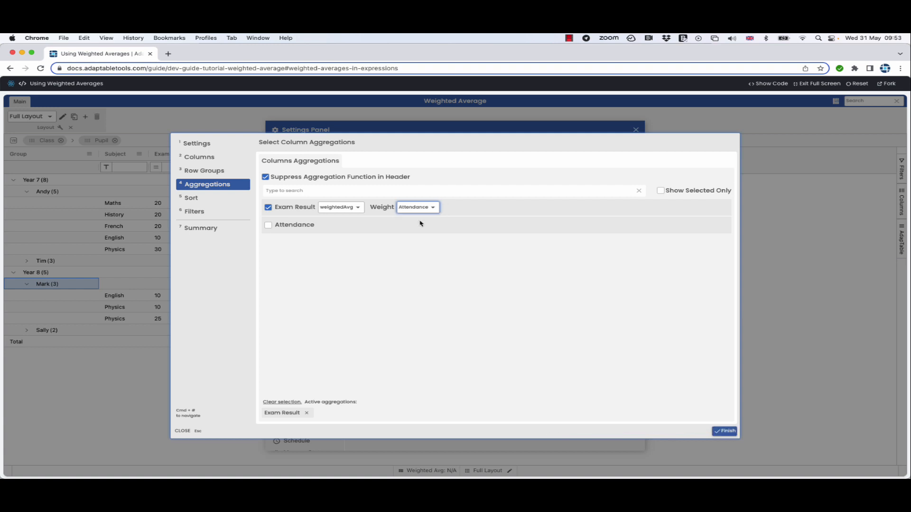
pyautogui.click(723, 432)
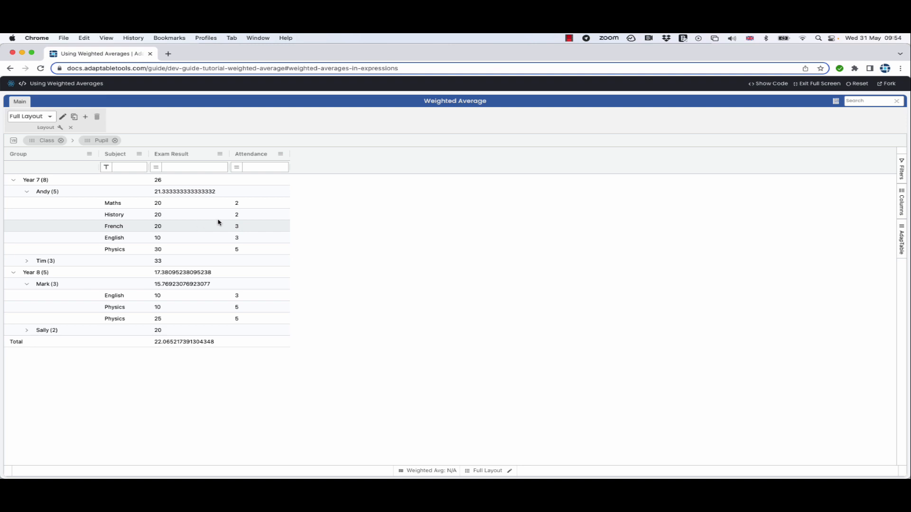
# Create a format column for Exam Result with 2 fraction digits that also includes grouped rows
pyautogui.click(219, 153)
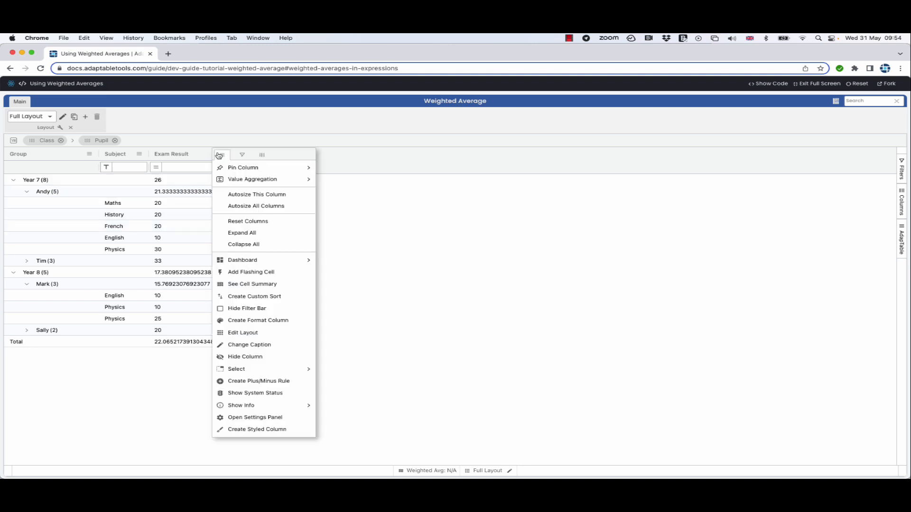
pyautogui.click(245, 321)
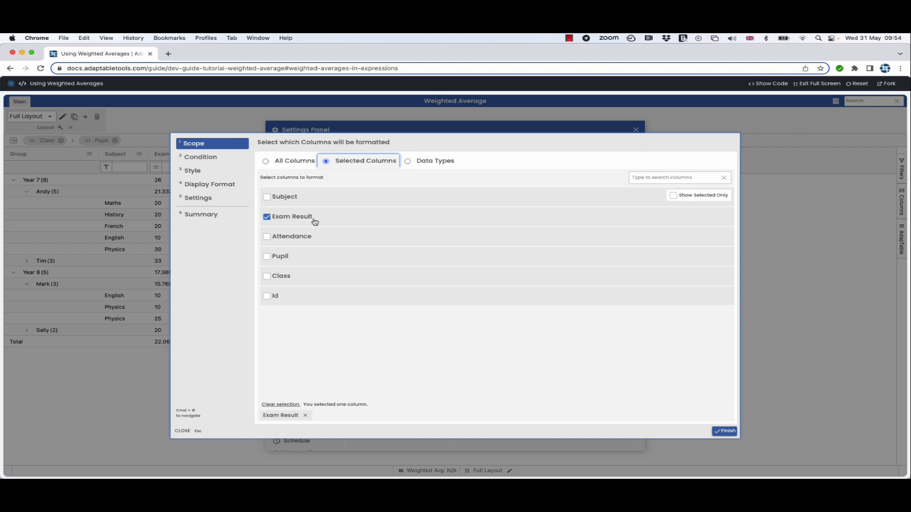
pyautogui.click(194, 171)
pyautogui.click(189, 185)
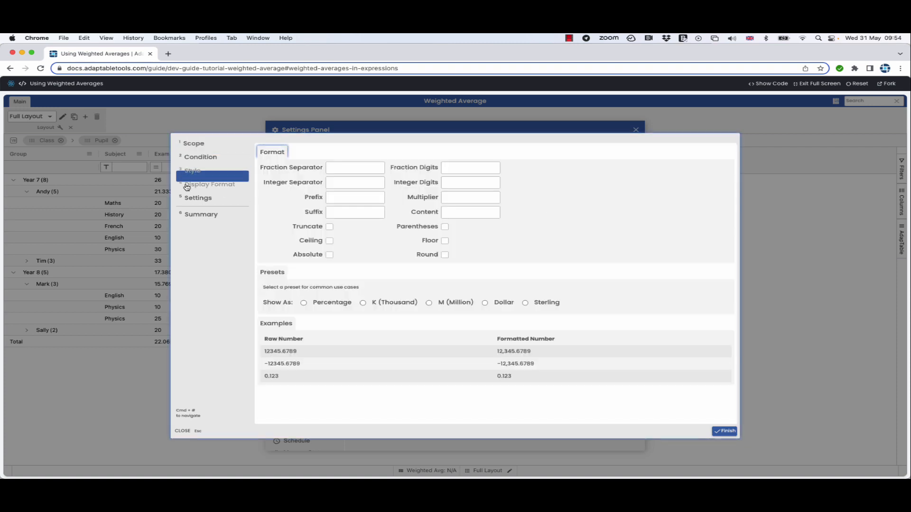
pyautogui.click(446, 168)
pyautogui.write('2')
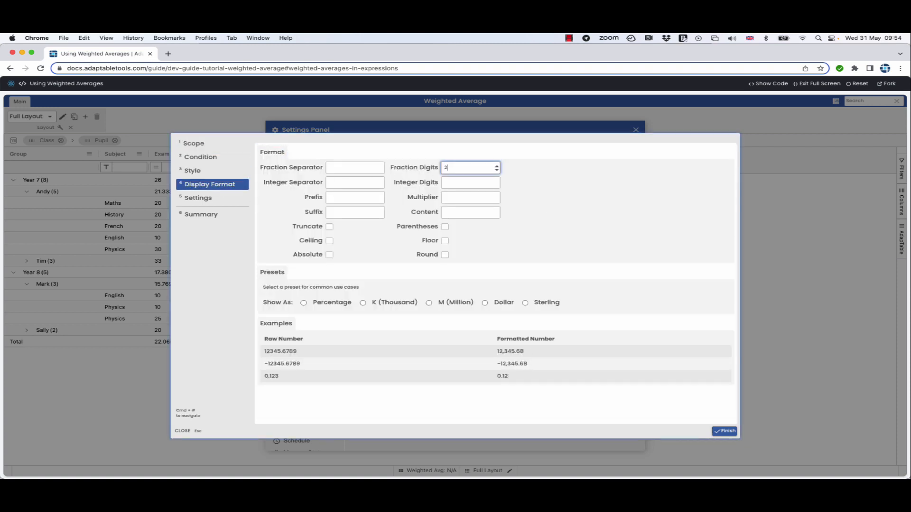
pyautogui.click(199, 198)
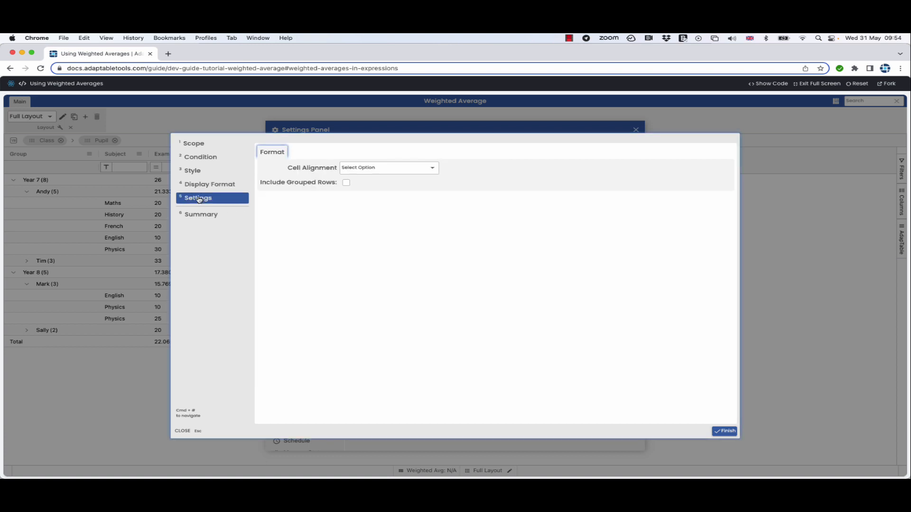
pyautogui.click(346, 183)
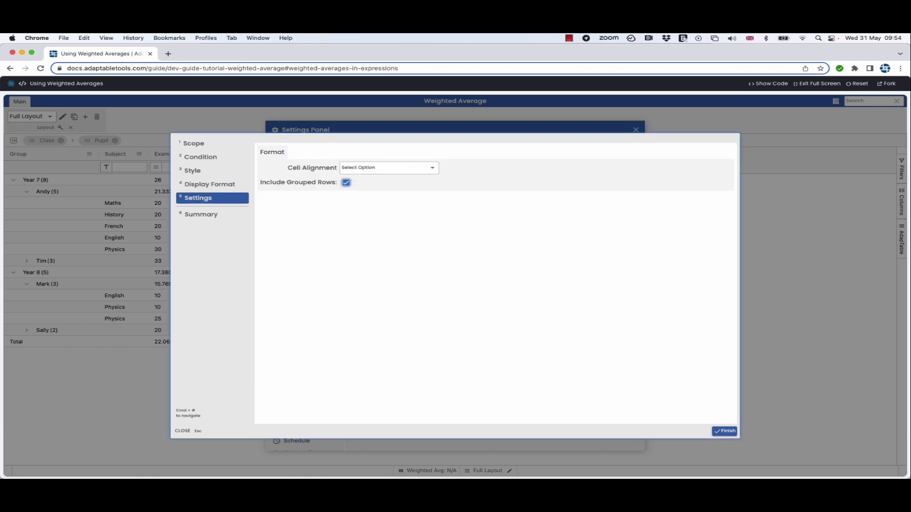
pyautogui.click(724, 431)
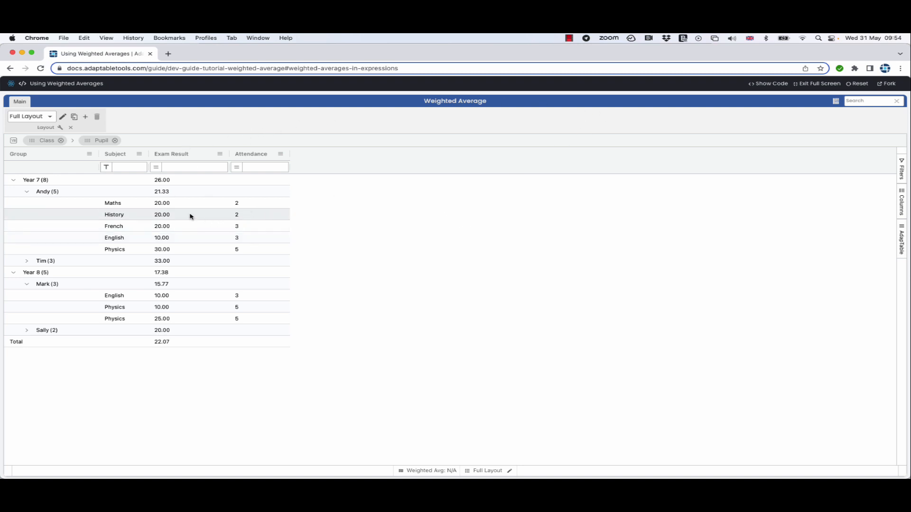
# Show the Cell Summary for the individual exam results of the first Year 7 pupil
pyautogui.click(902, 243)
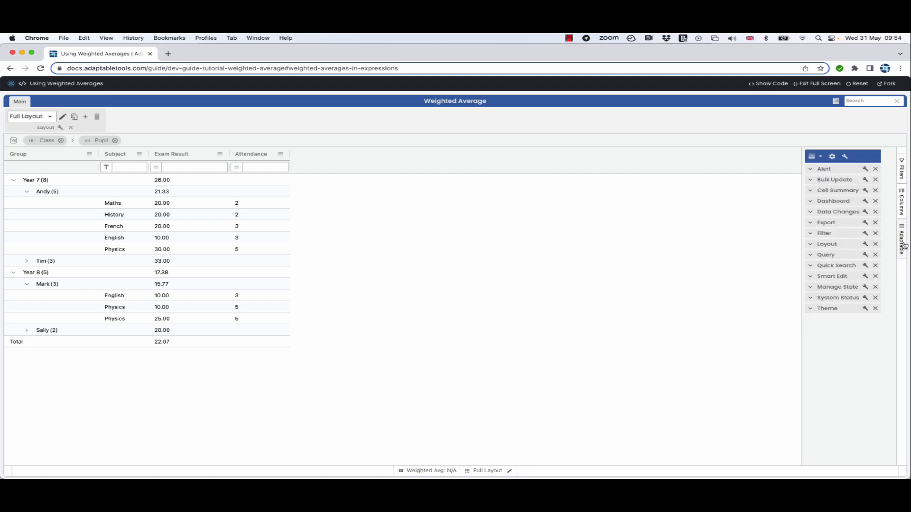
pyautogui.click(810, 192)
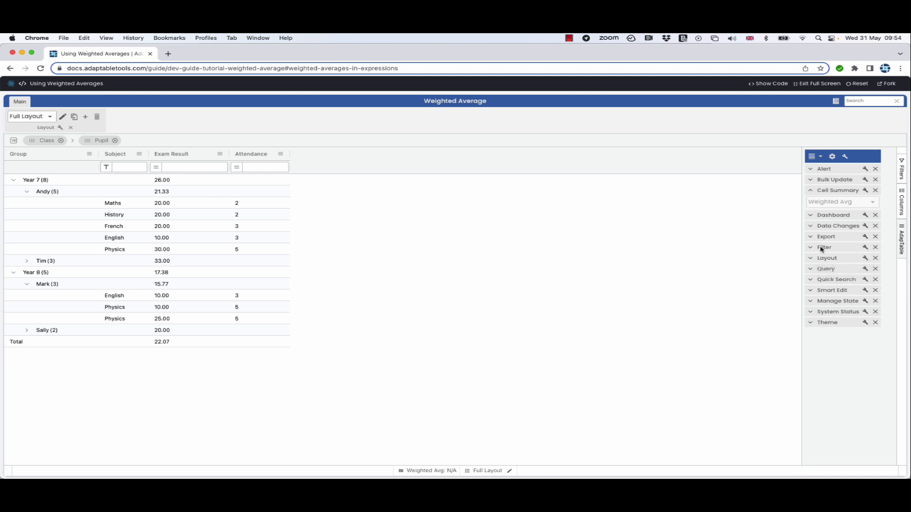
pyautogui.moveTo(184, 203); pyautogui.dragTo(193, 250)
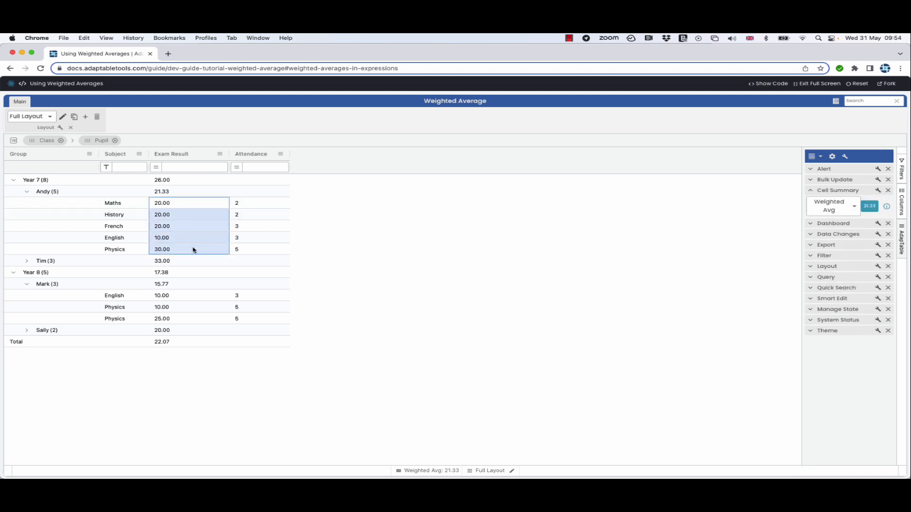
# Compare the Average, Sum and Weighted Avg summaries of the selection, and view Weighted Avg for the first Year 8 pupil's exam results
pyautogui.click(856, 211)
pyautogui.click(831, 233)
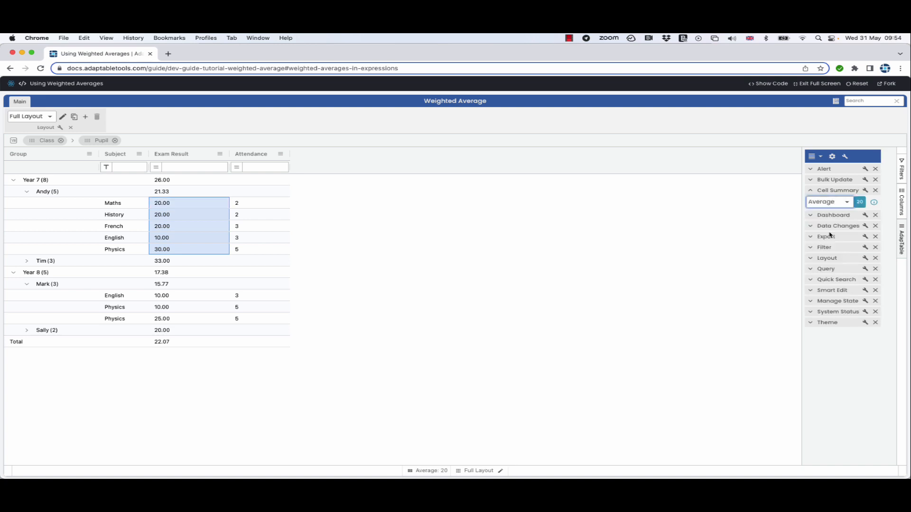
pyautogui.click(841, 205)
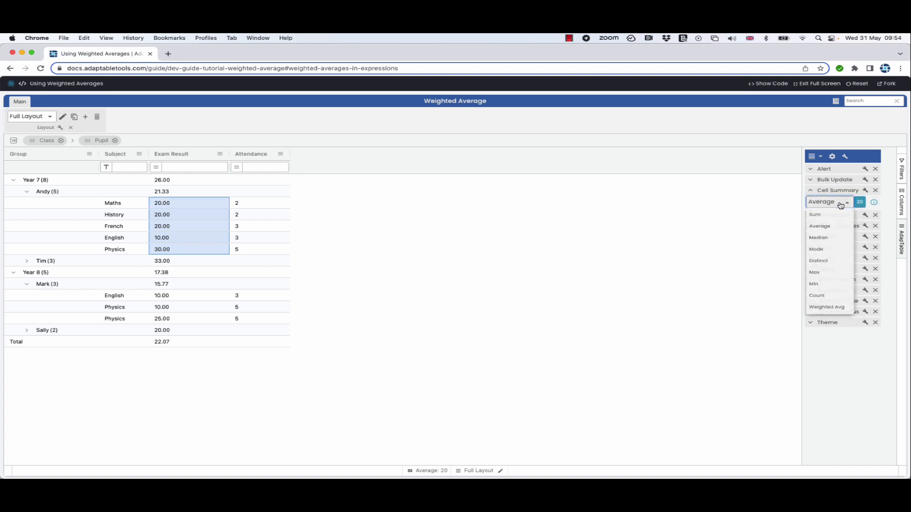
pyautogui.click(825, 215)
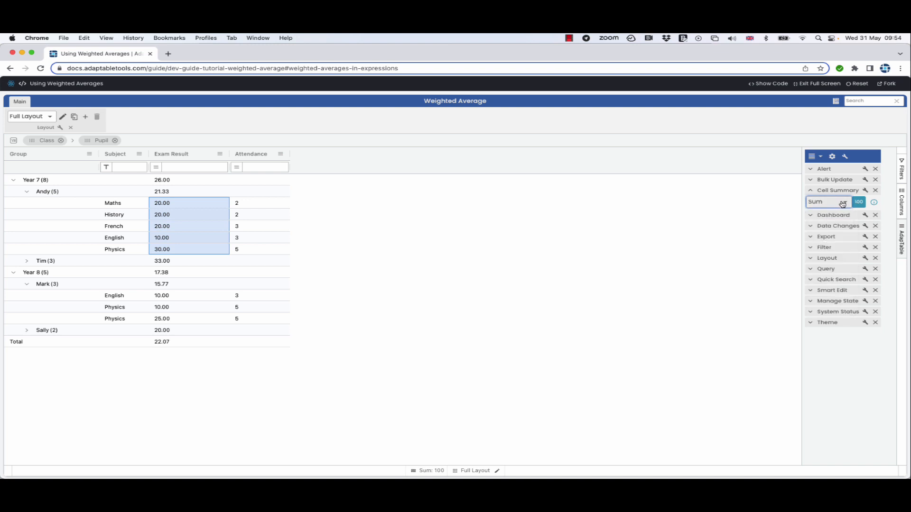
pyautogui.click(843, 204)
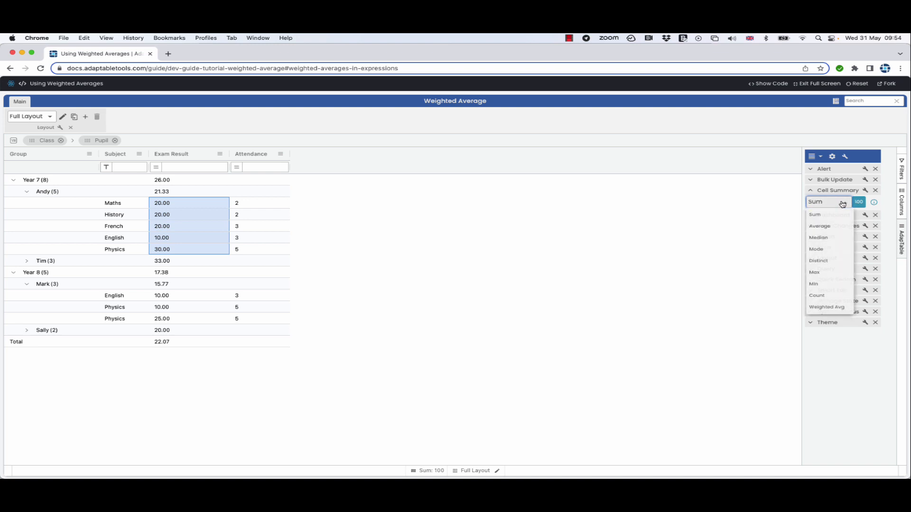
pyautogui.click(833, 308)
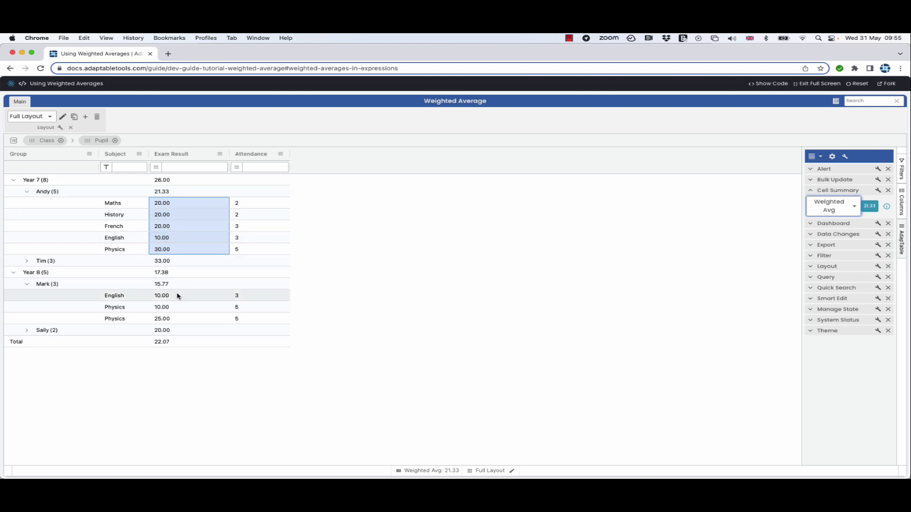
pyautogui.moveTo(176, 296); pyautogui.dragTo(175, 321)
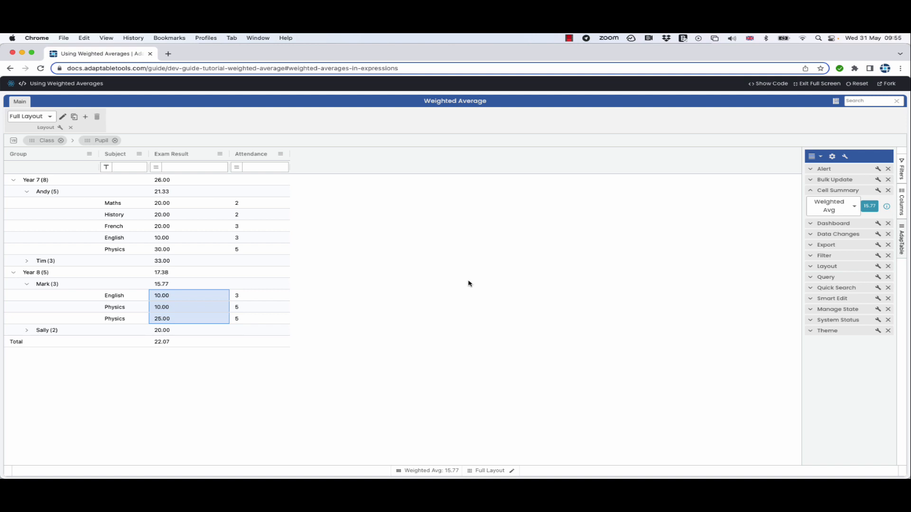
# Start a new calculated column with the Column Id WeightedAvg
pyautogui.click(837, 102)
pyautogui.click(625, 157)
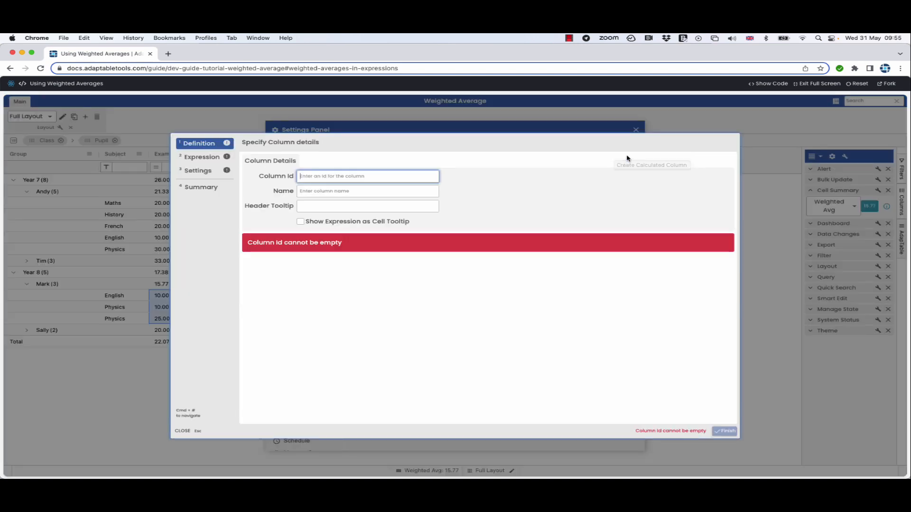
pyautogui.write('w')
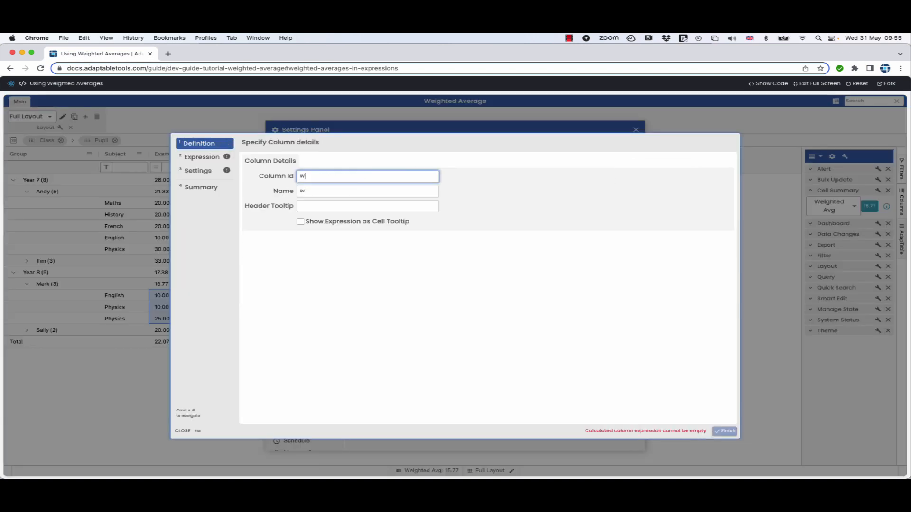
pyautogui.write('eightedAvg')
# Give the calculated column the Aggregated Scalar expression AVG([examResult] , WEIGHT([attendance])) and finish creating it
pyautogui.click(203, 158)
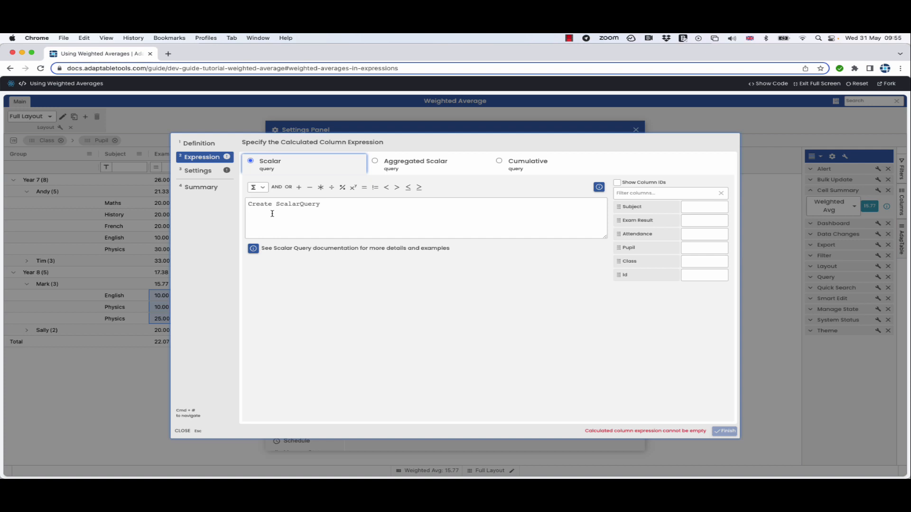
pyautogui.click(376, 161)
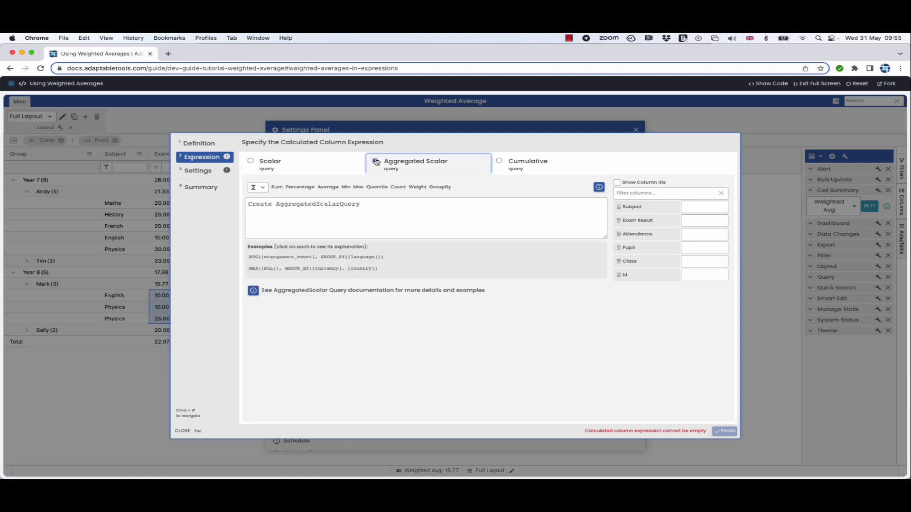
pyautogui.click(328, 187)
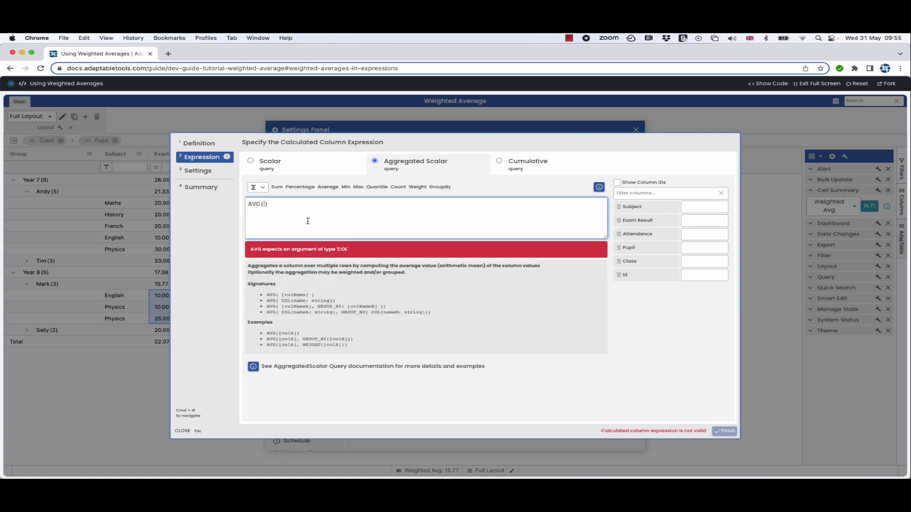
pyautogui.click(630, 222)
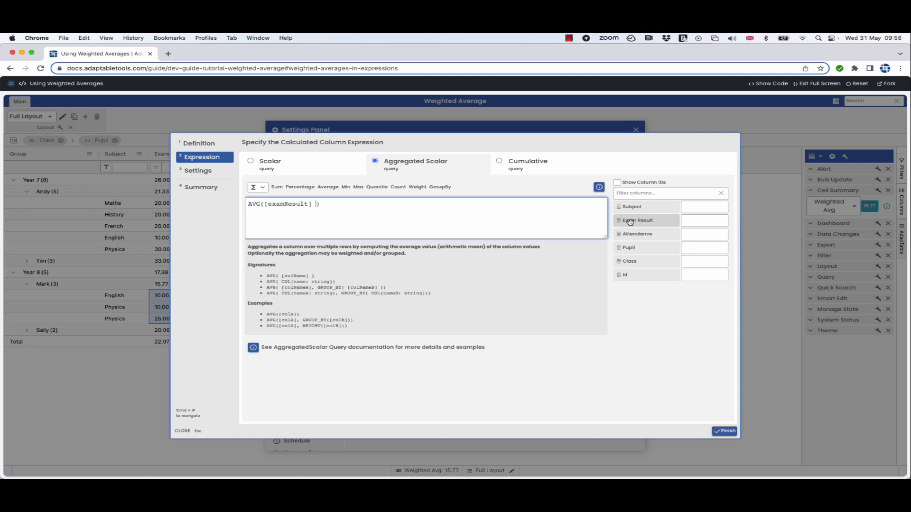
pyautogui.write(',')
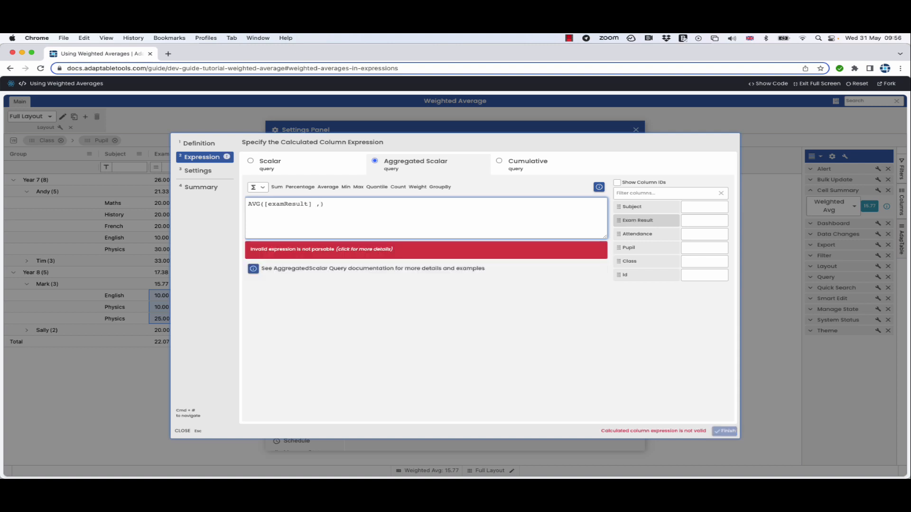
pyautogui.click(417, 187)
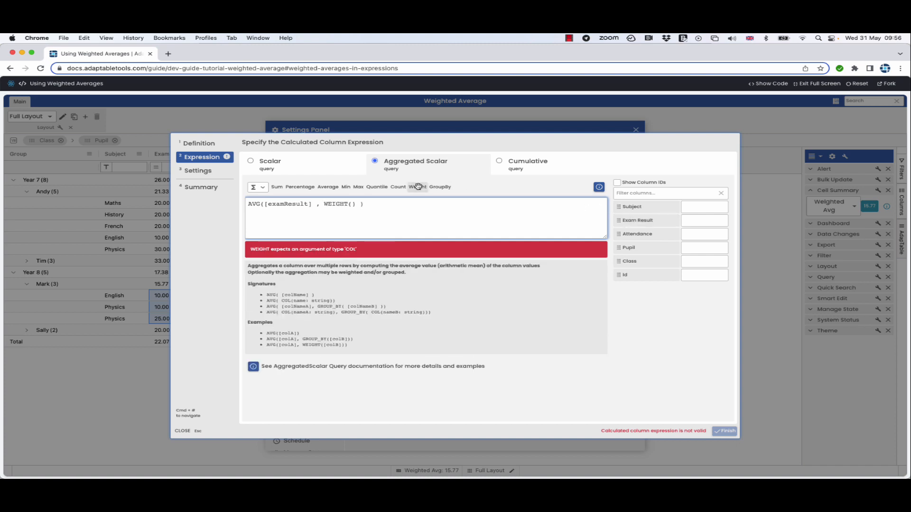
pyautogui.click(350, 205)
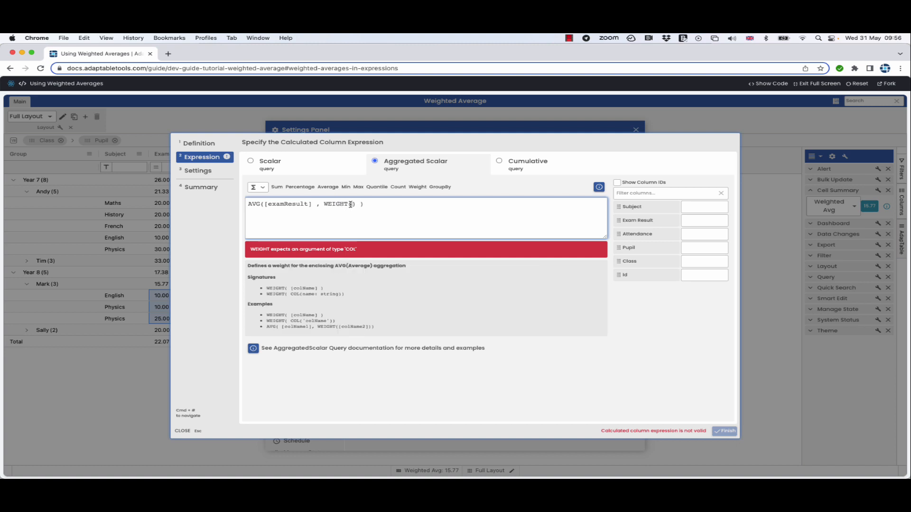
pyautogui.click(637, 234)
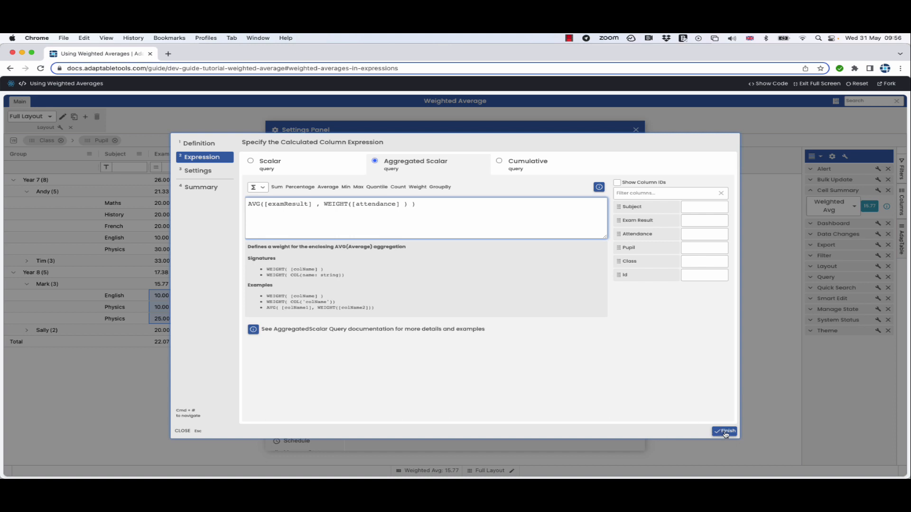
pyautogui.click(205, 175)
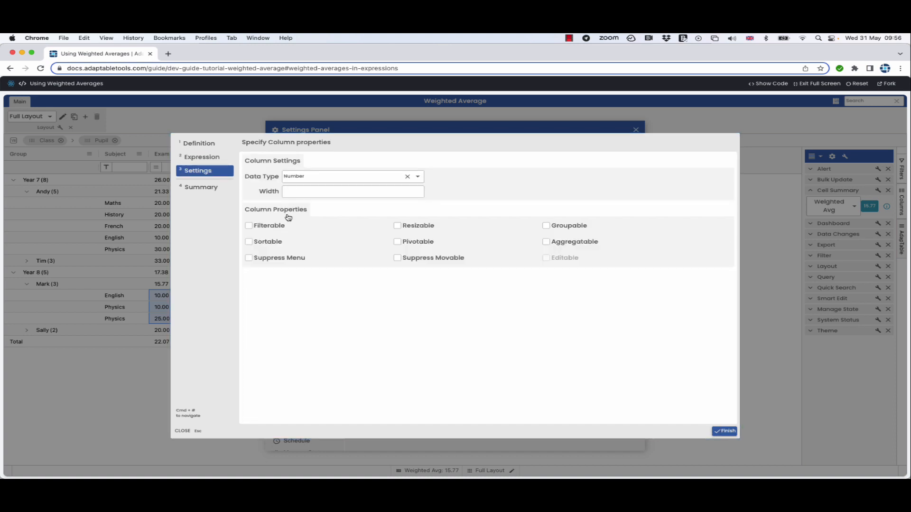
pyautogui.click(724, 431)
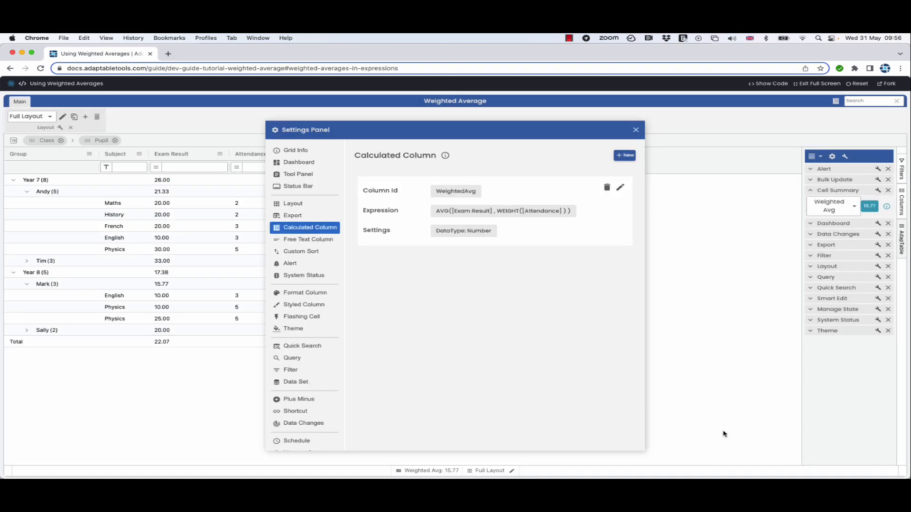
# Add the WeightedAvg column to the Full Layout and move the Settings Panel aside to uncover the grid
pyautogui.click(300, 206)
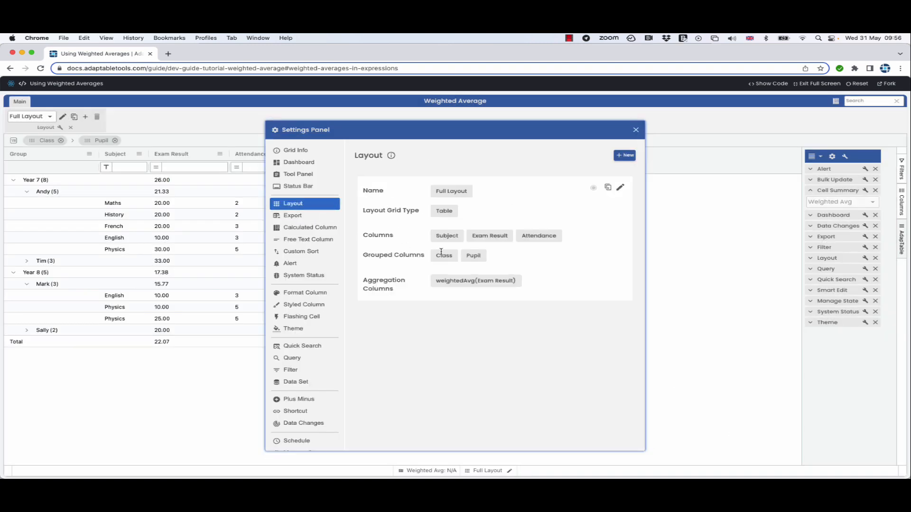
pyautogui.click(620, 187)
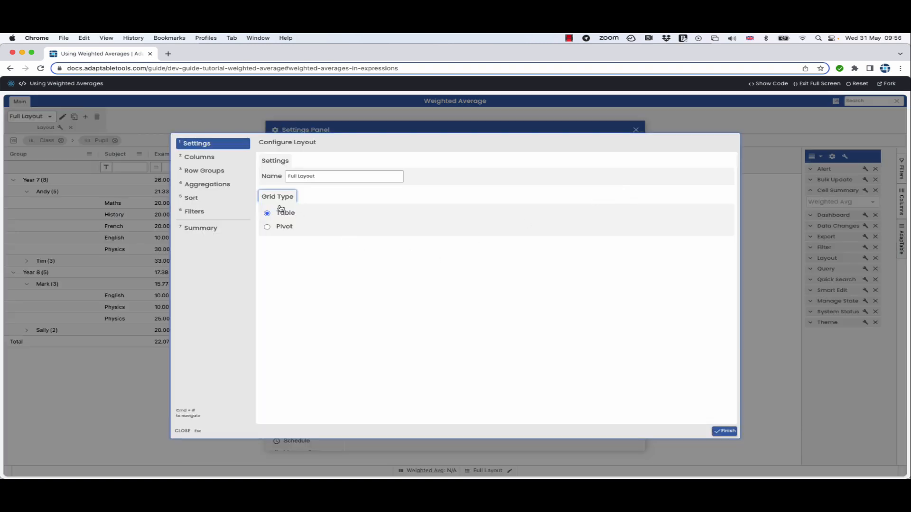
pyautogui.click(204, 157)
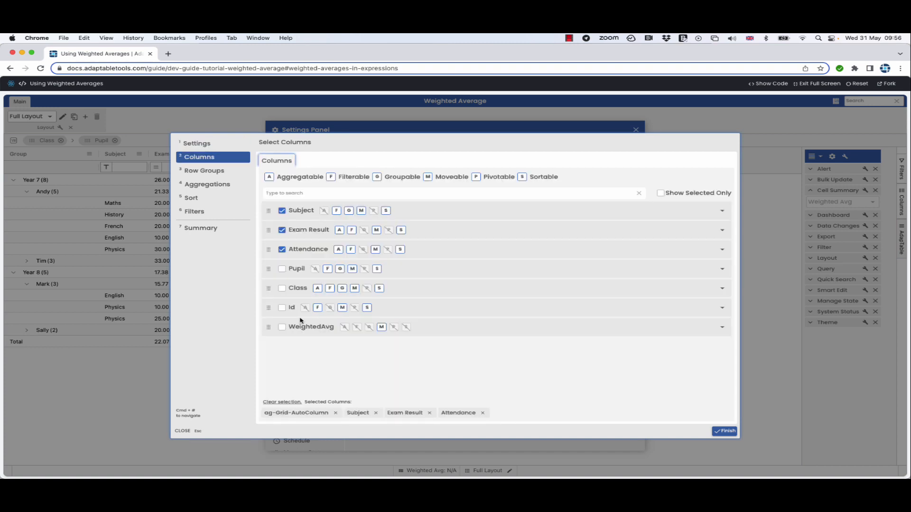
pyautogui.click(282, 327)
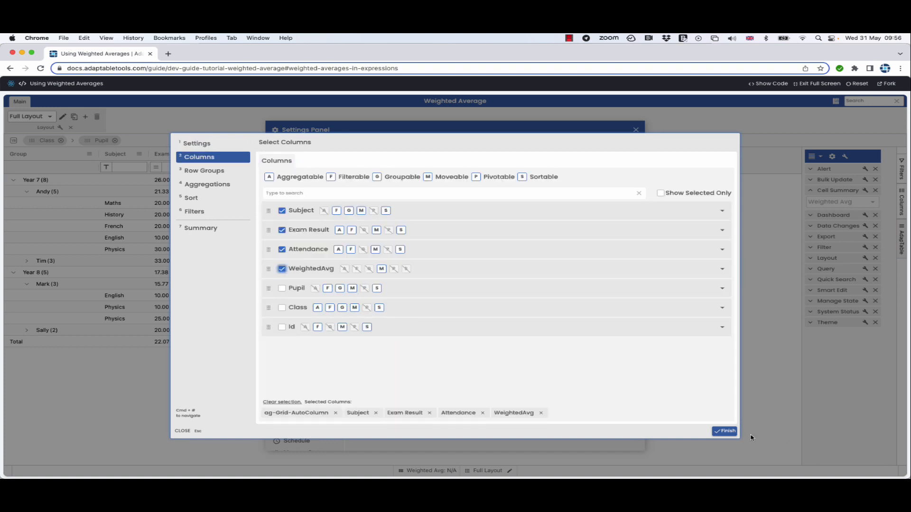
pyautogui.click(725, 432)
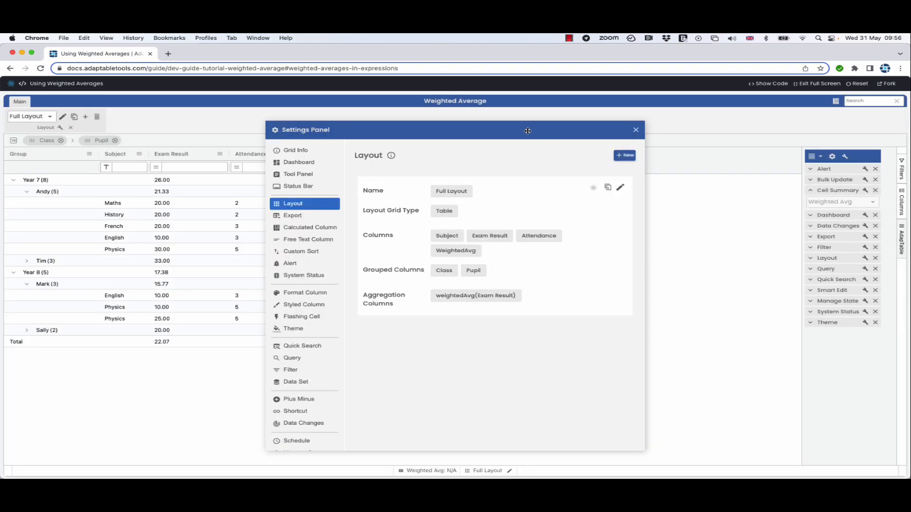
pyautogui.moveTo(527, 131); pyautogui.dragTo(712, 105)
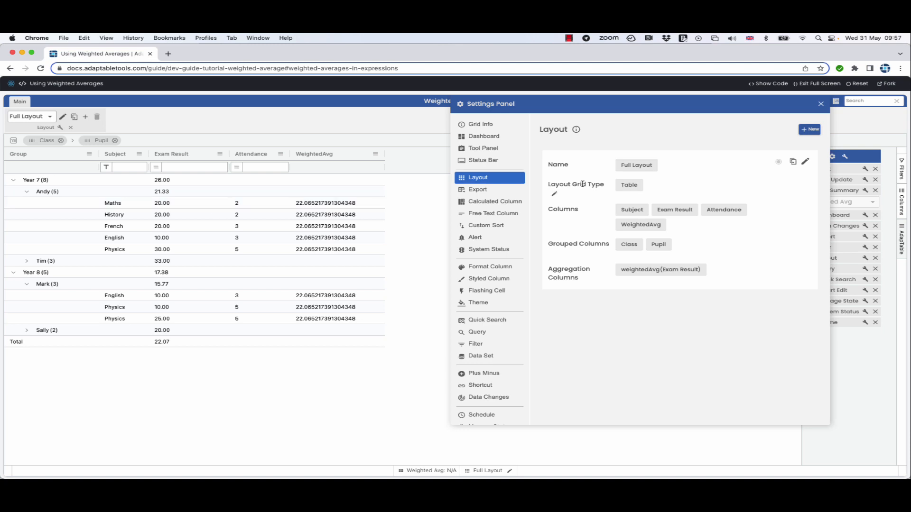
# Extend the WeightedAvg calculated column's expression with GROUP_BY([class] , [pupil]) inside the AVG function and save it
pyautogui.click(484, 205)
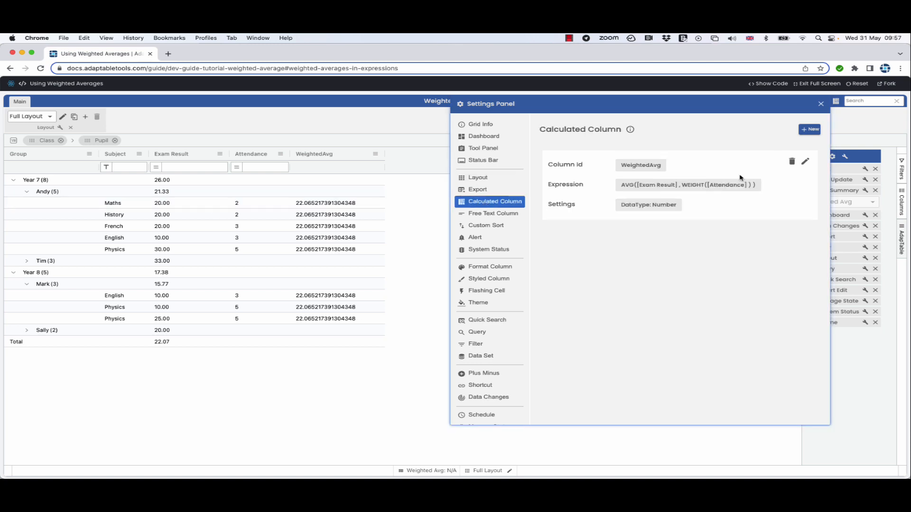
pyautogui.click(805, 162)
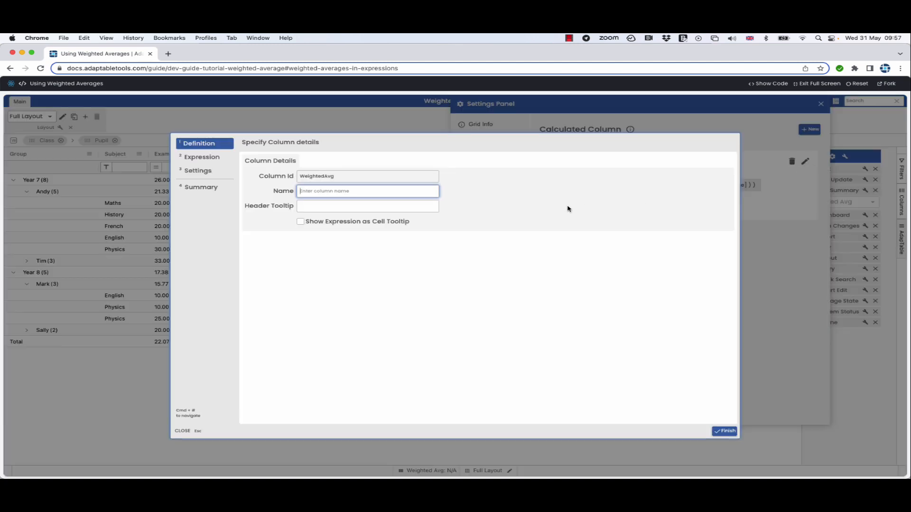
pyautogui.click(203, 158)
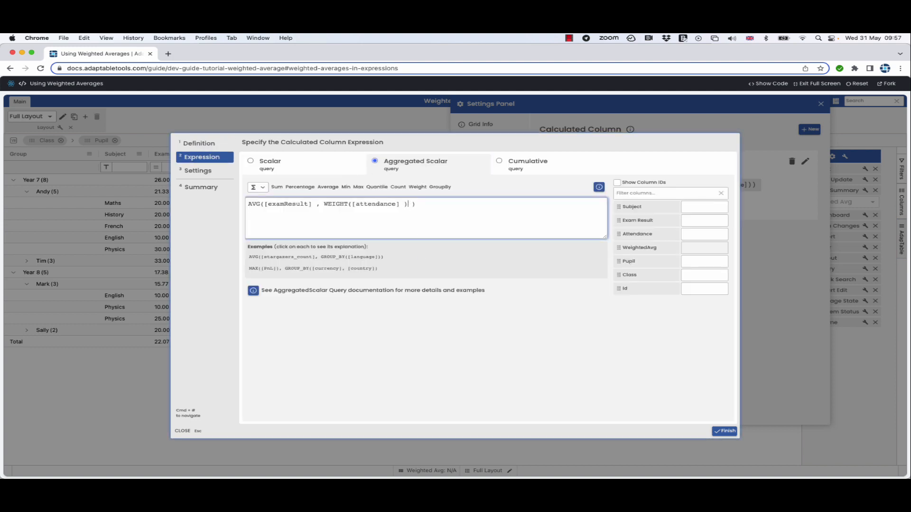
pyautogui.write(',')
pyautogui.click(445, 187)
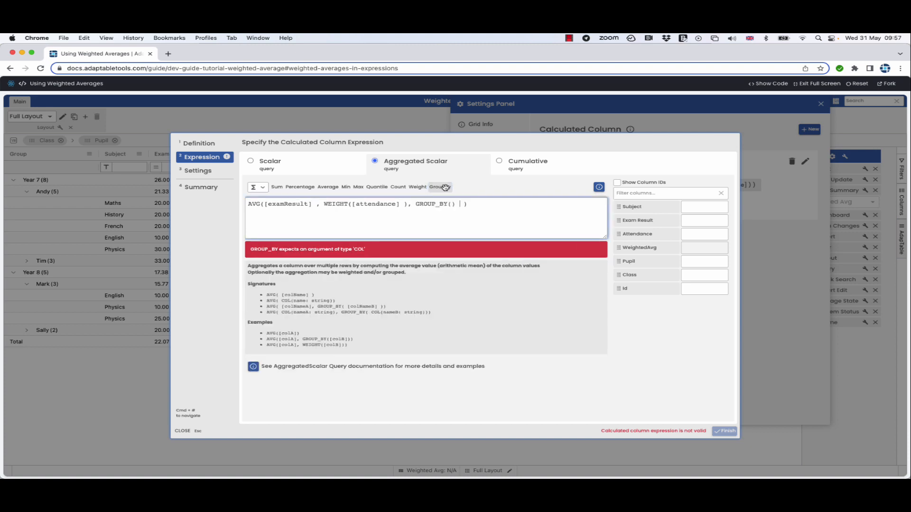
pyautogui.click(452, 204)
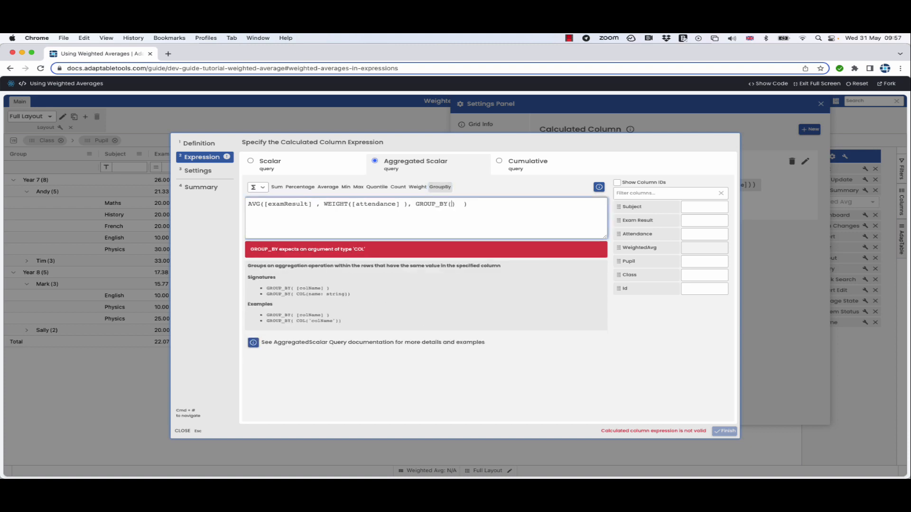
pyautogui.click(624, 275)
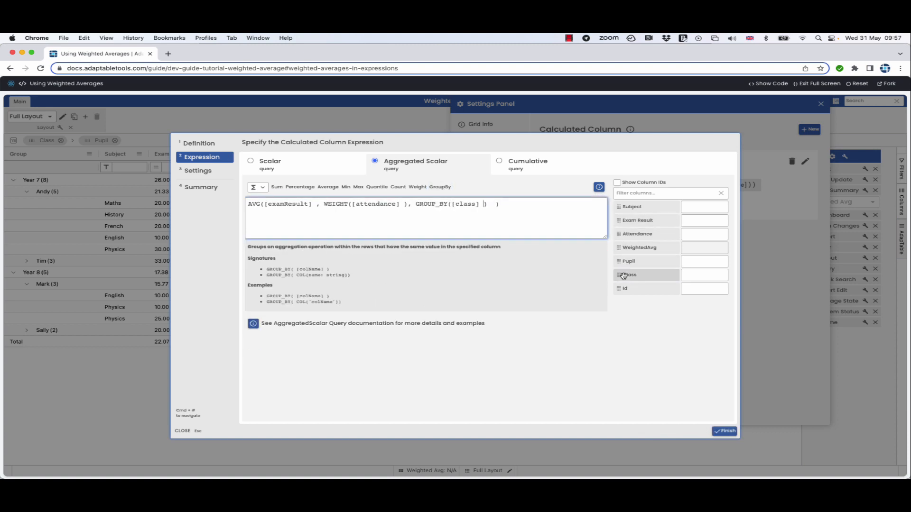
pyautogui.write(',')
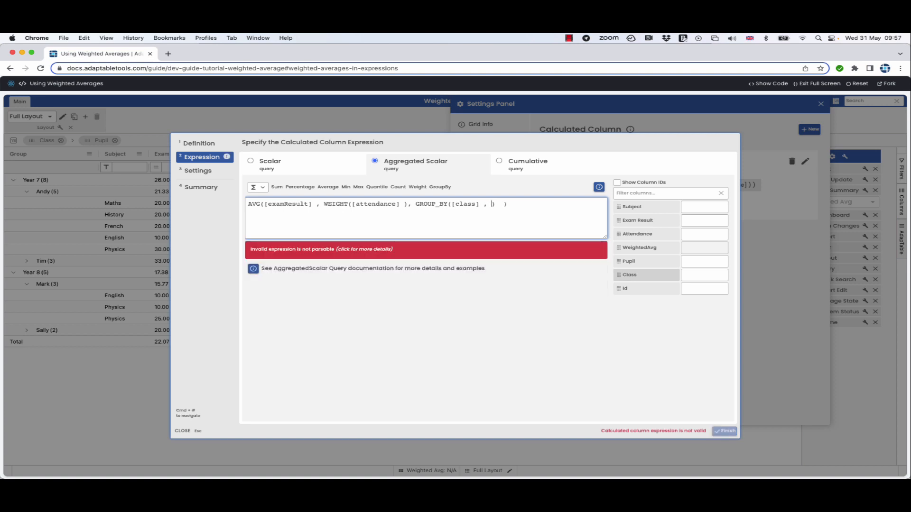
pyautogui.click(631, 262)
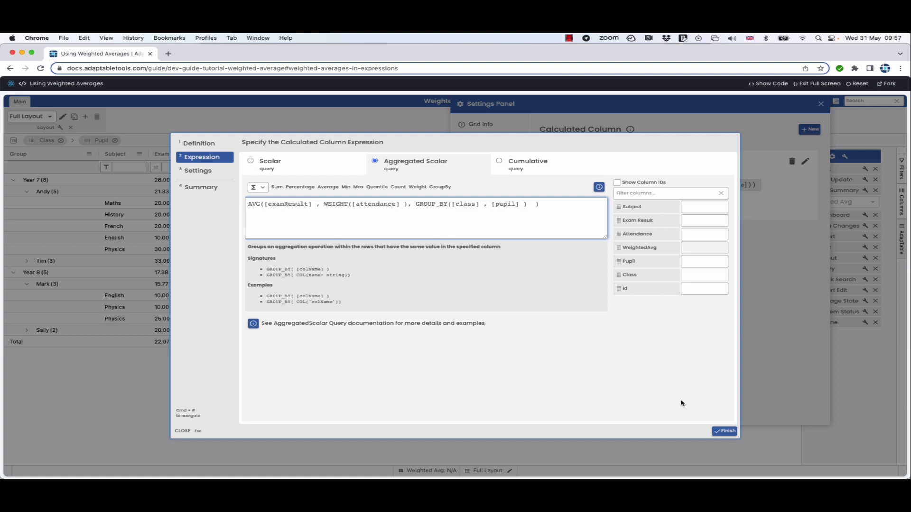
pyautogui.click(724, 432)
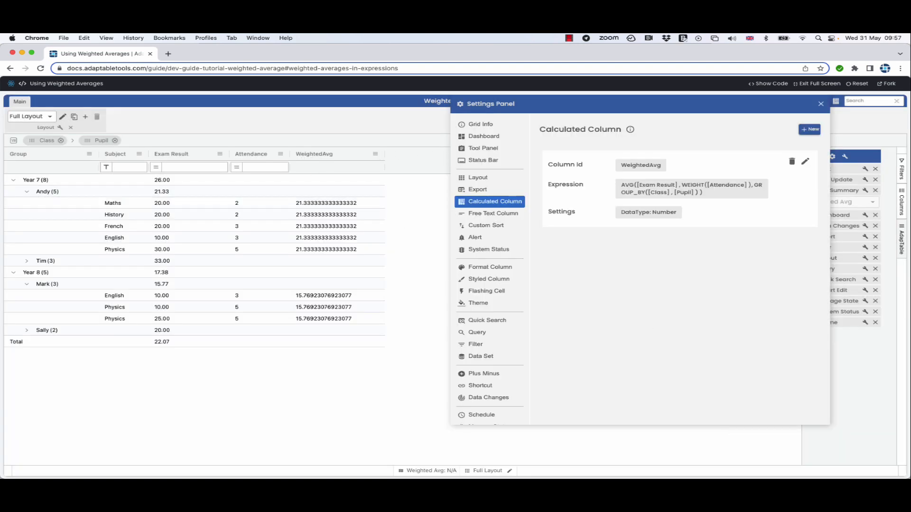
# Create a format column for WeightedAvg with 2 fraction digits
pyautogui.click(376, 154)
pyautogui.click(401, 297)
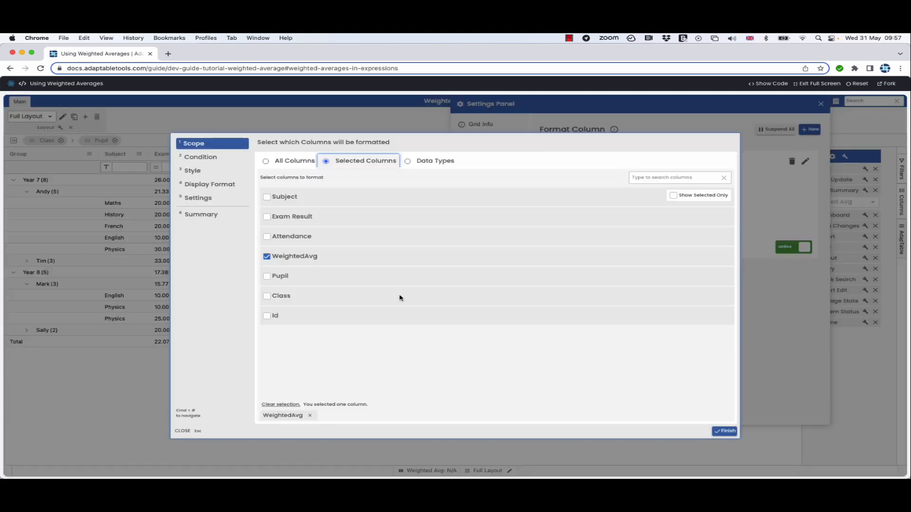
pyautogui.click(199, 183)
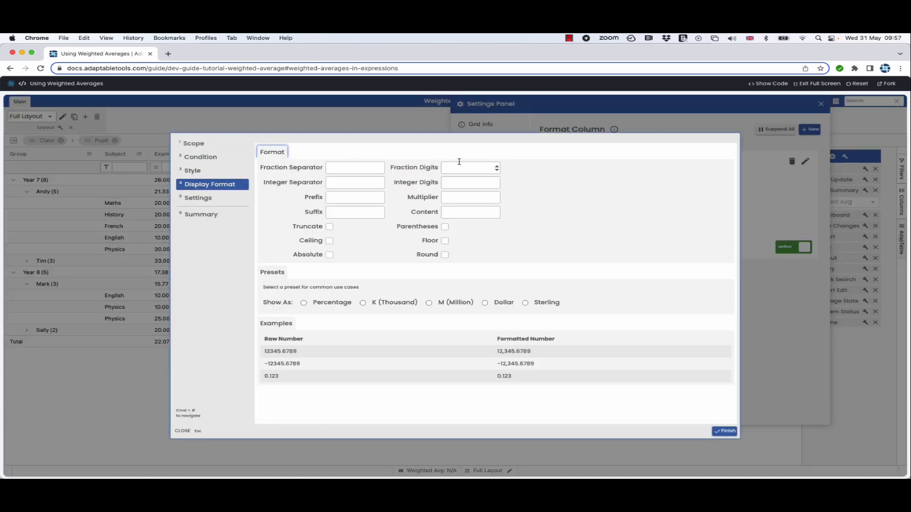
pyautogui.click(454, 166)
pyautogui.write('2')
pyautogui.click(725, 432)
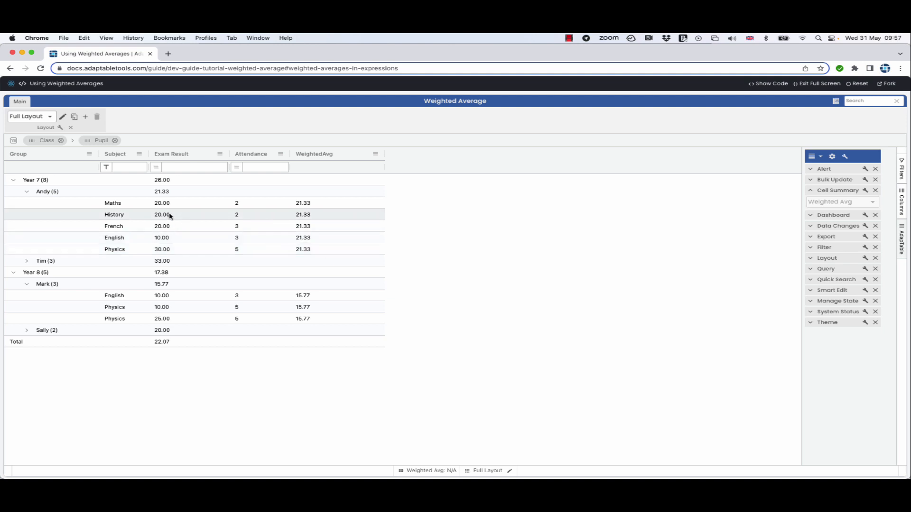
# Check the Weighted Avg cell summary of the first Year 7 pupil's exam results, and remove the Pupil and Class row groups
pyautogui.moveTo(164, 204); pyautogui.dragTo(176, 248)
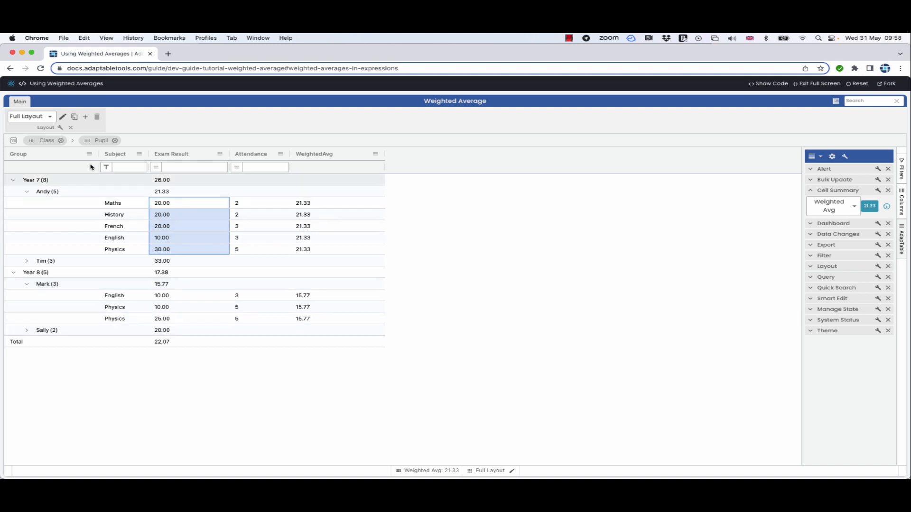
pyautogui.click(115, 141)
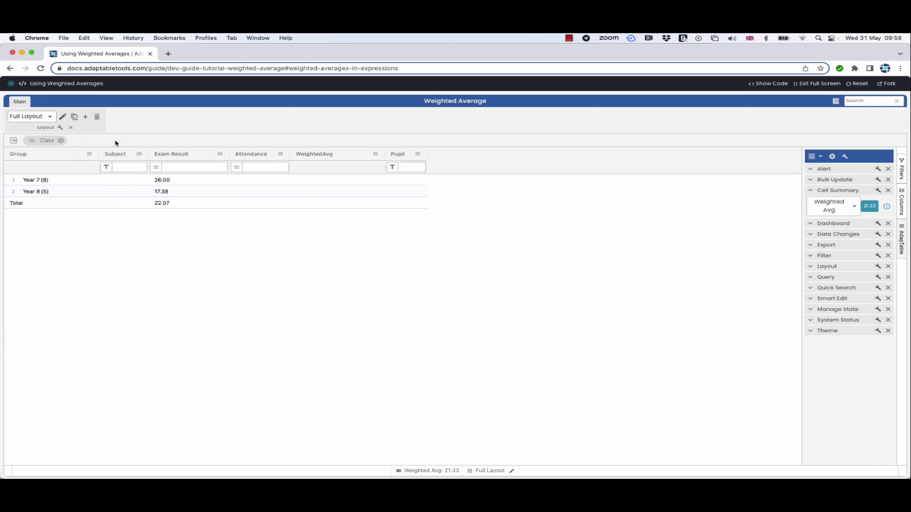
pyautogui.click(62, 141)
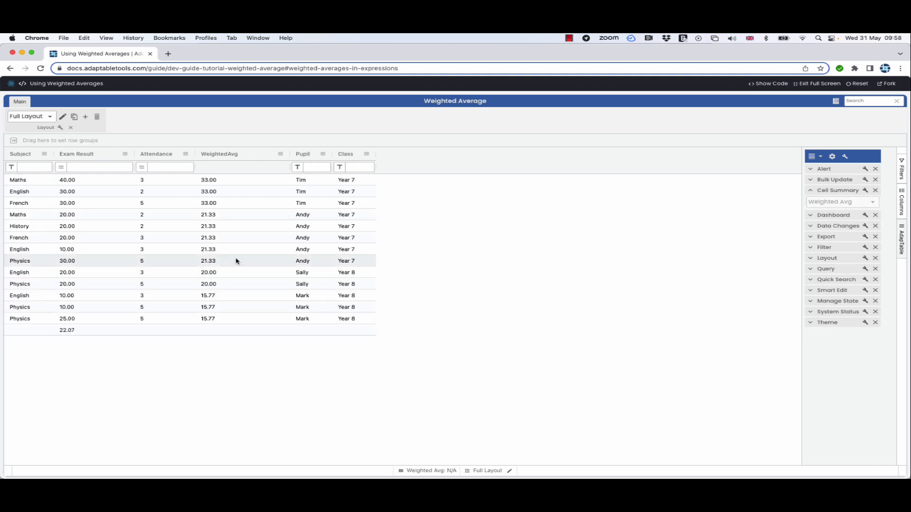